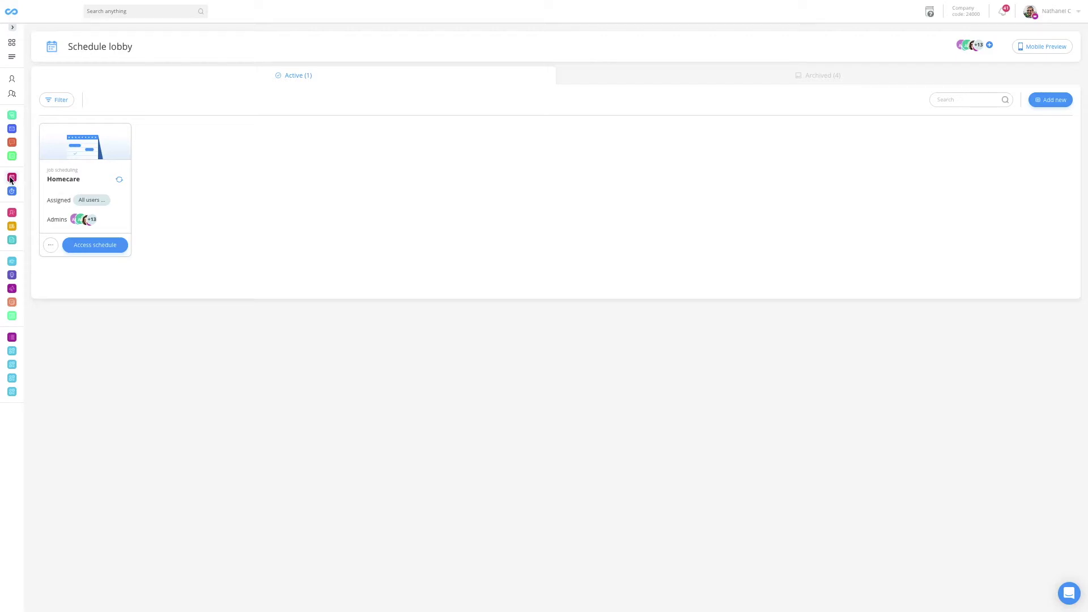
- Open the Homecare schedule, view the week grouped by jobs, and return to the grouping by users
left_click(110, 249)
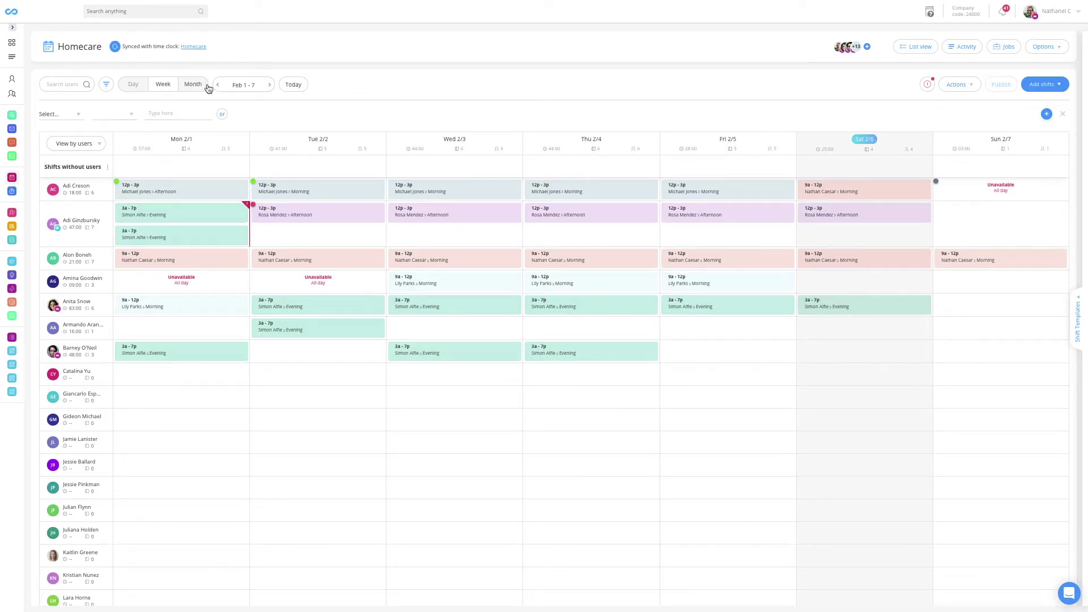
left_click(92, 145)
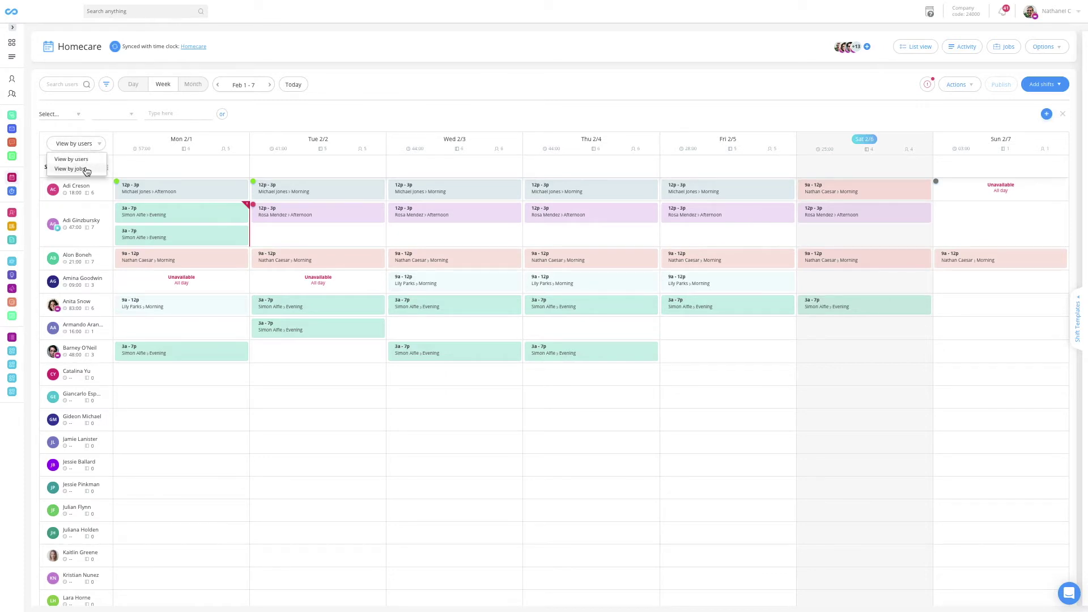
left_click(86, 170)
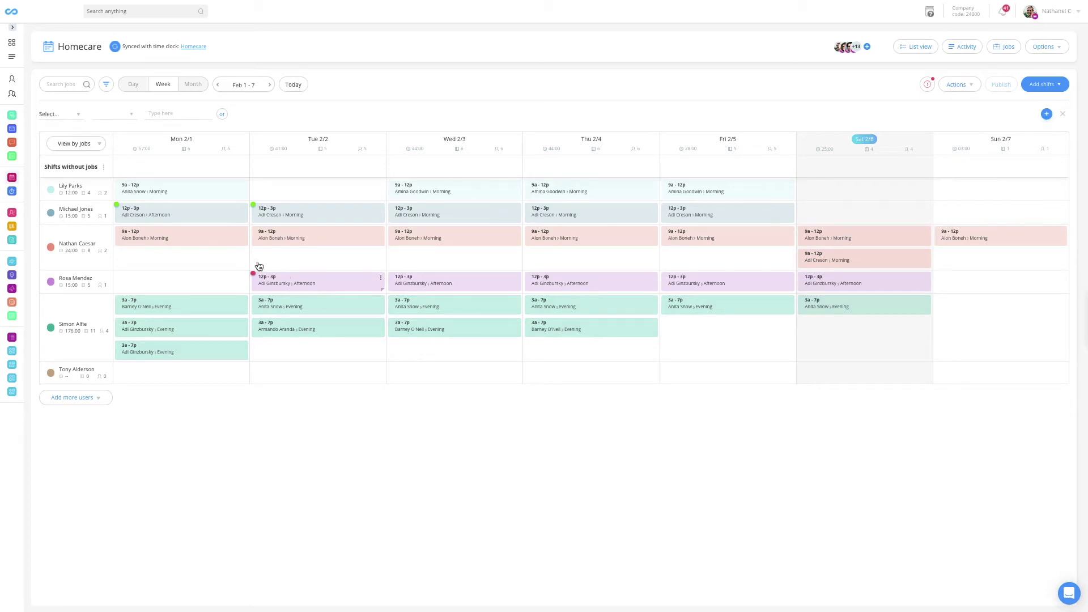
left_click(94, 151)
left_click(89, 163)
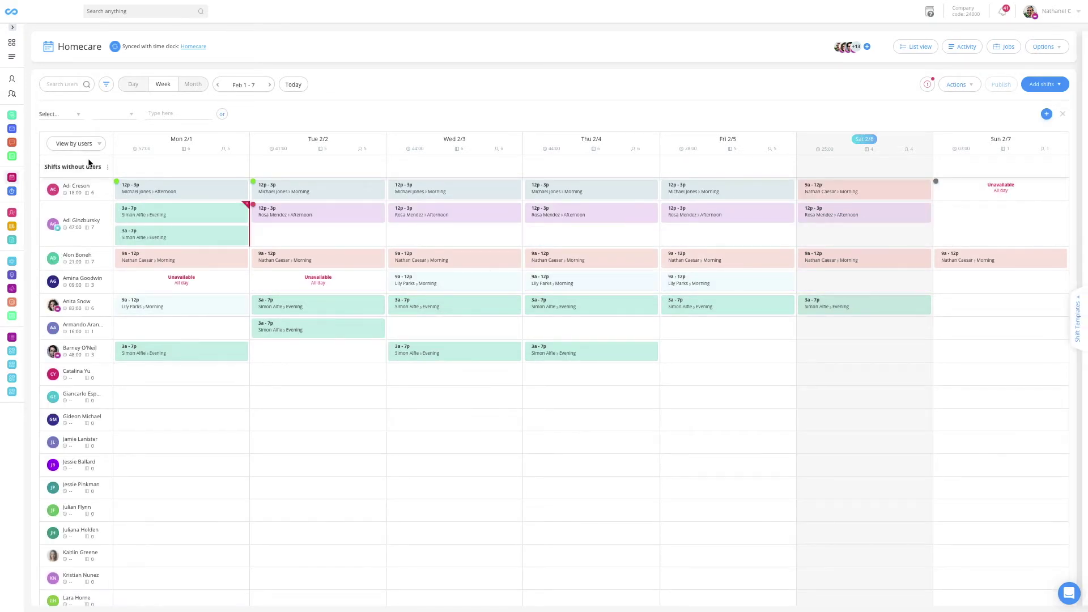
- Move the second of the two overlapping Monday 2/1 Evening shifts to Tuesday 2/2 in the seventh user row
mouse_move(116, 185)
mouse_move(254, 209)
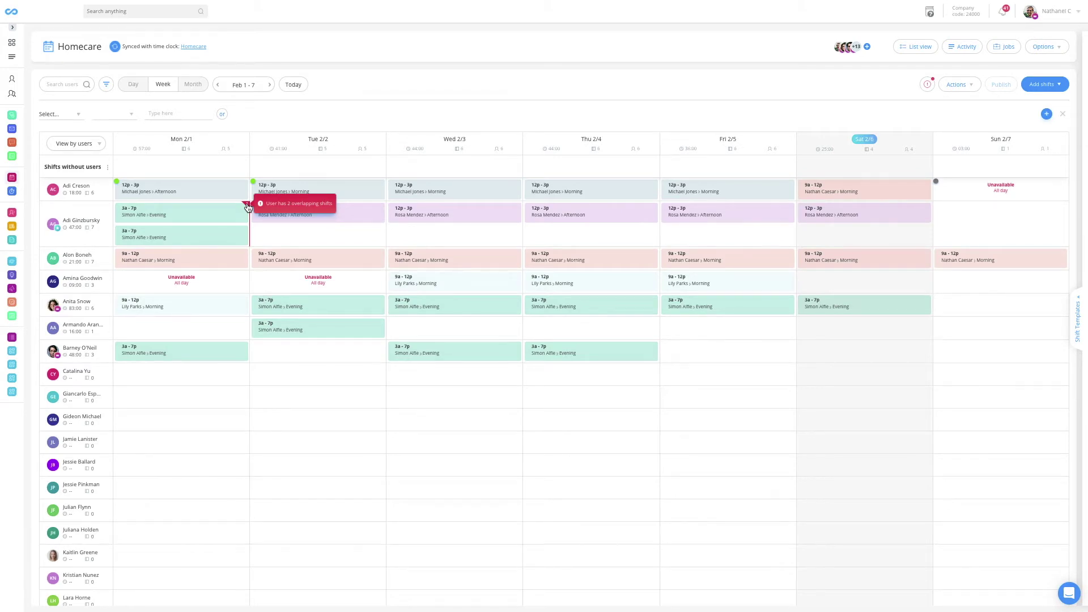
left_click_drag(209, 242, 343, 354)
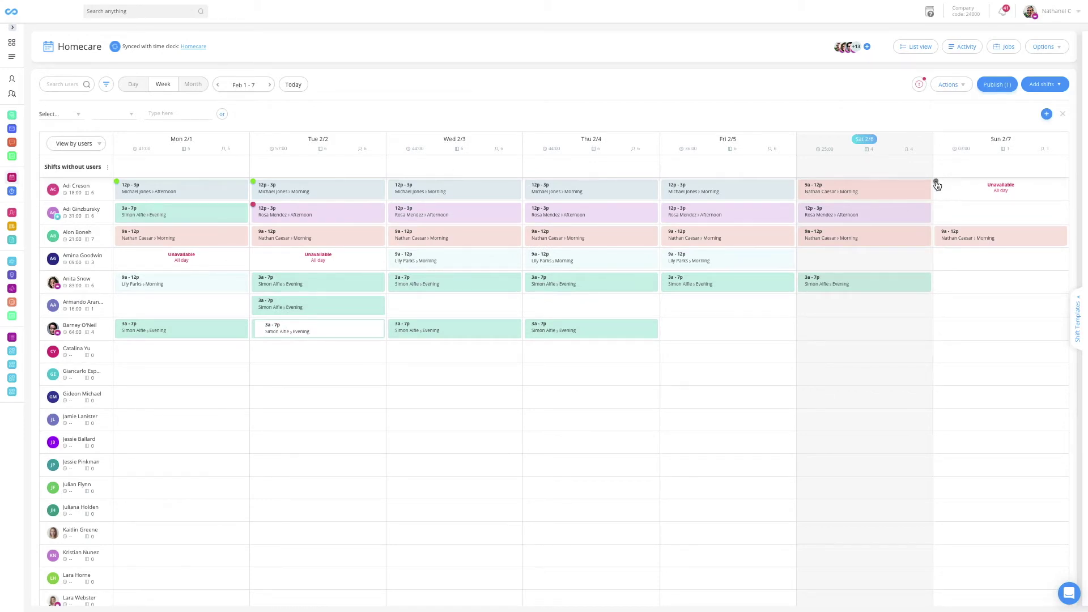
mouse_move(937, 185)
- Create a Friday 2/5 shift in the seventh user row, titled "Morning shift" and assigned to the light-turquoise client job
left_click(1042, 85)
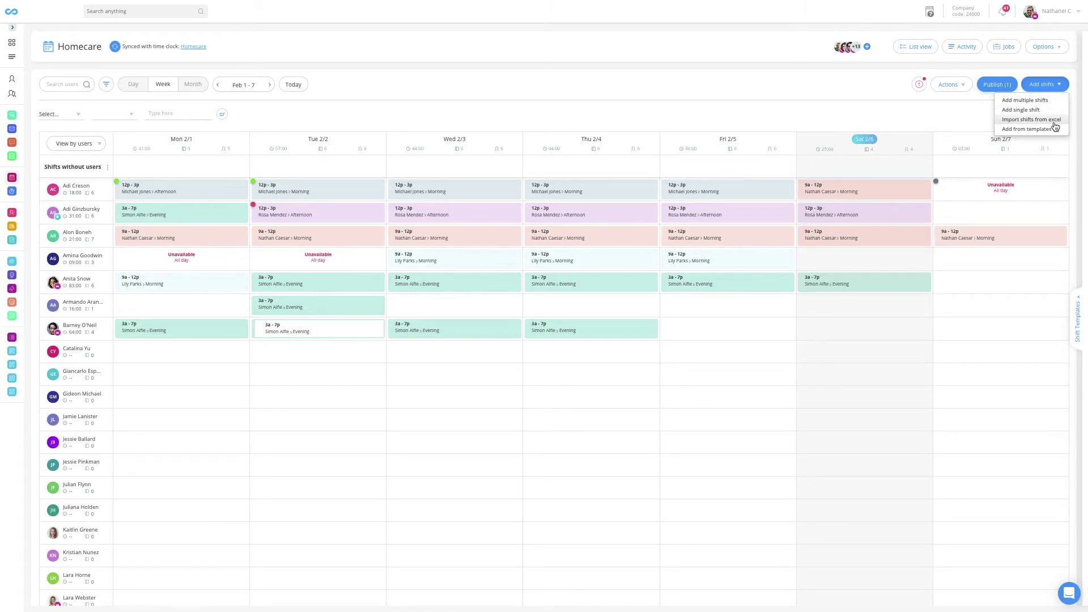
left_click(728, 332)
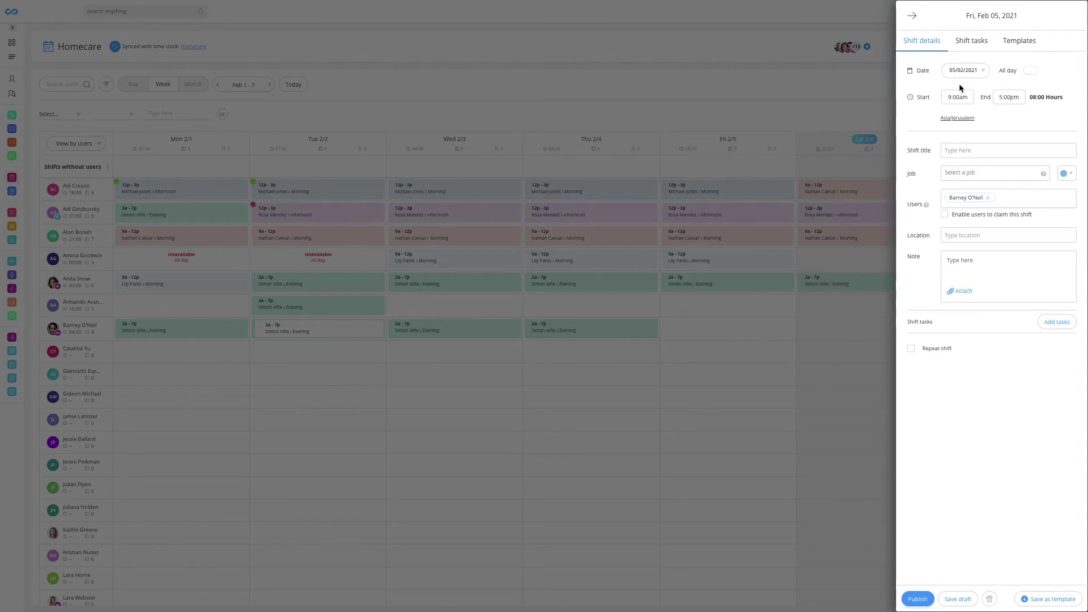
left_click(975, 149)
type("Morning shift")
left_click(989, 173)
left_click(973, 207)
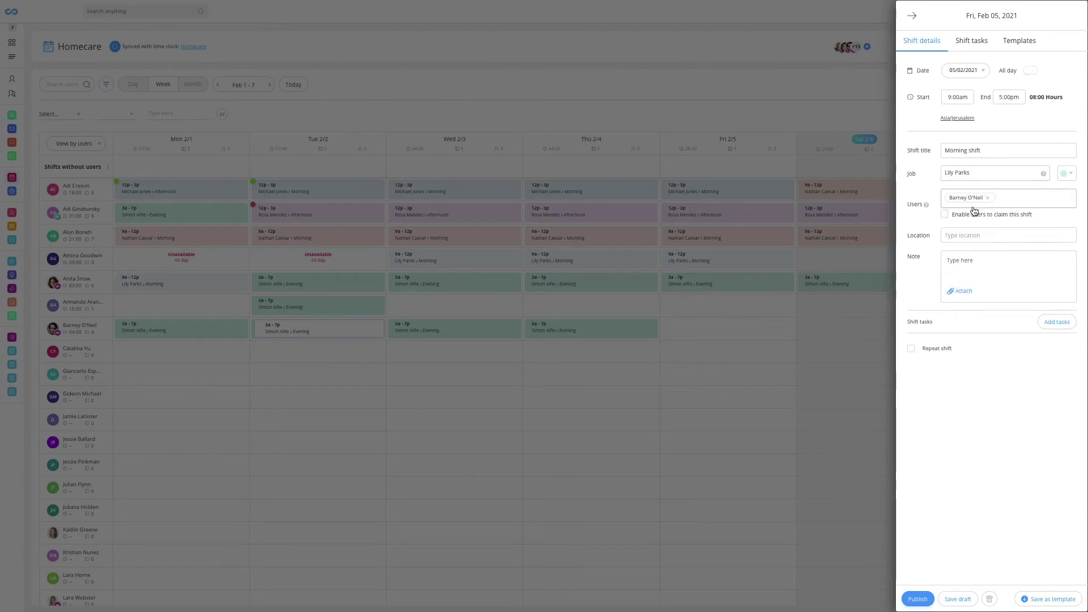
- Add the first qualified user to the new shift and enable users to claim it
left_click(1012, 203)
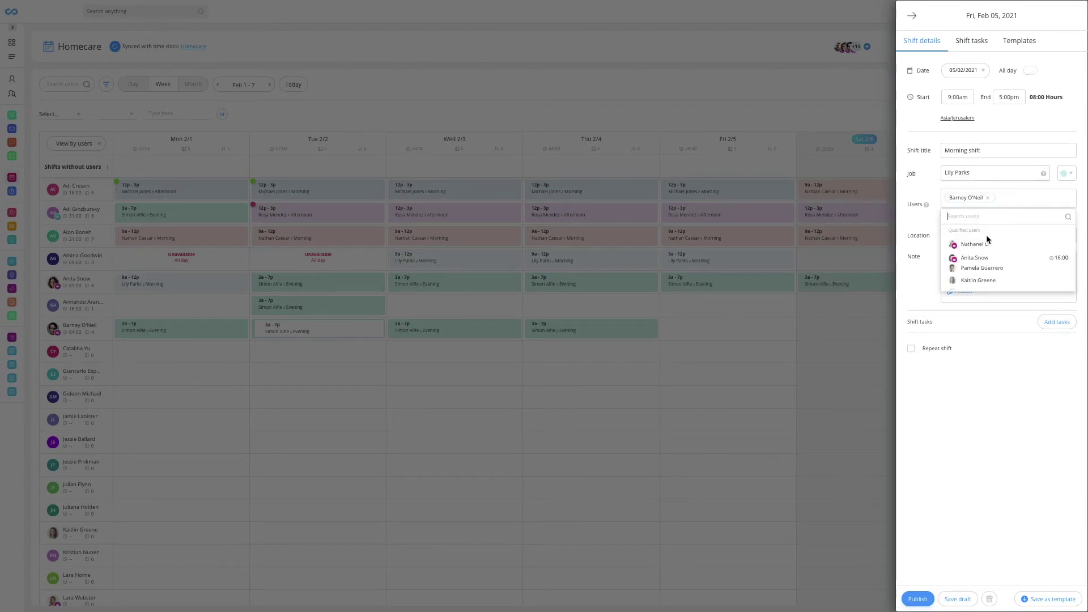
left_click(984, 245)
left_click(916, 186)
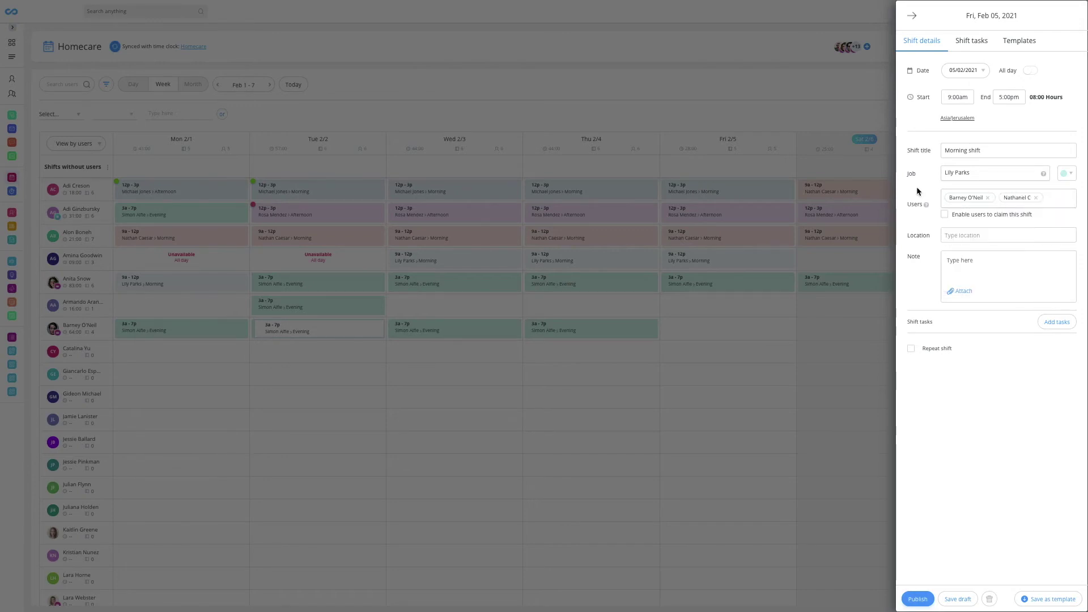
left_click(946, 216)
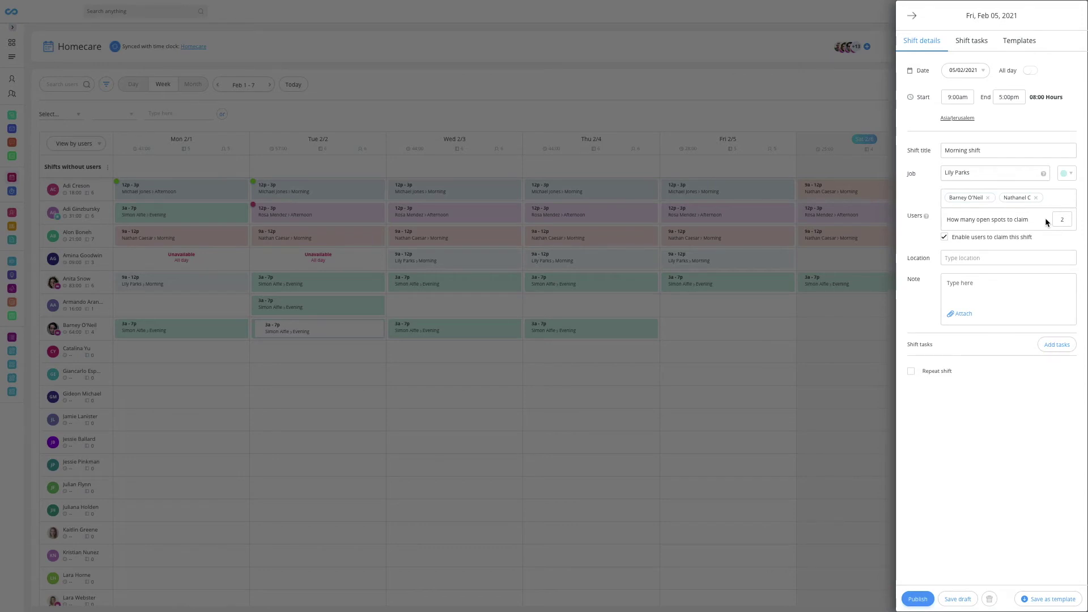
- Set the shift's location to Seattle, WA, USA and publish the shift
left_click(987, 258)
type("seattle")
left_click(978, 273)
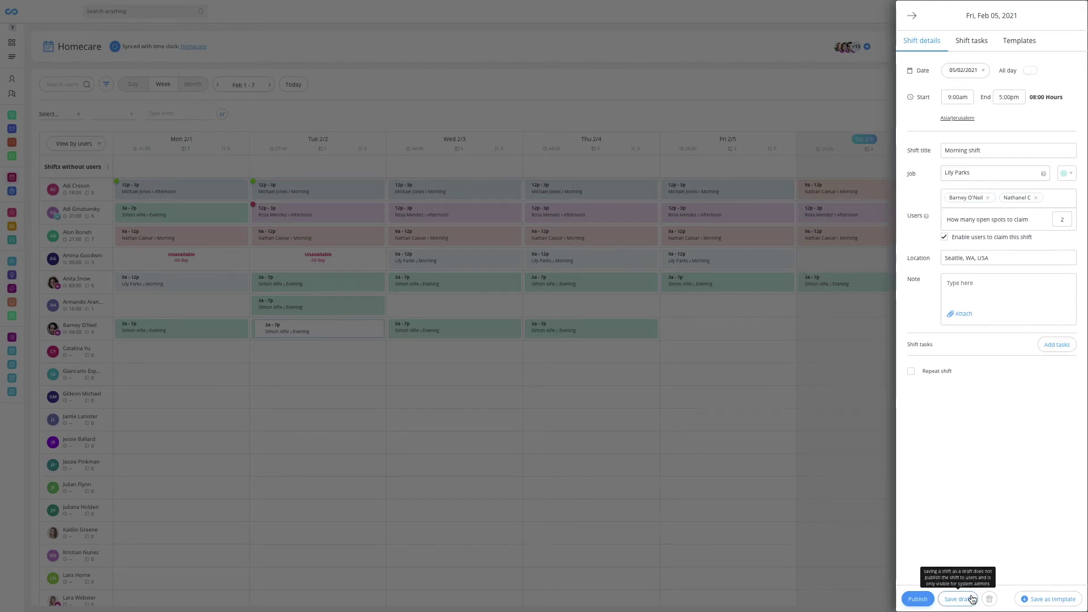
left_click(916, 598)
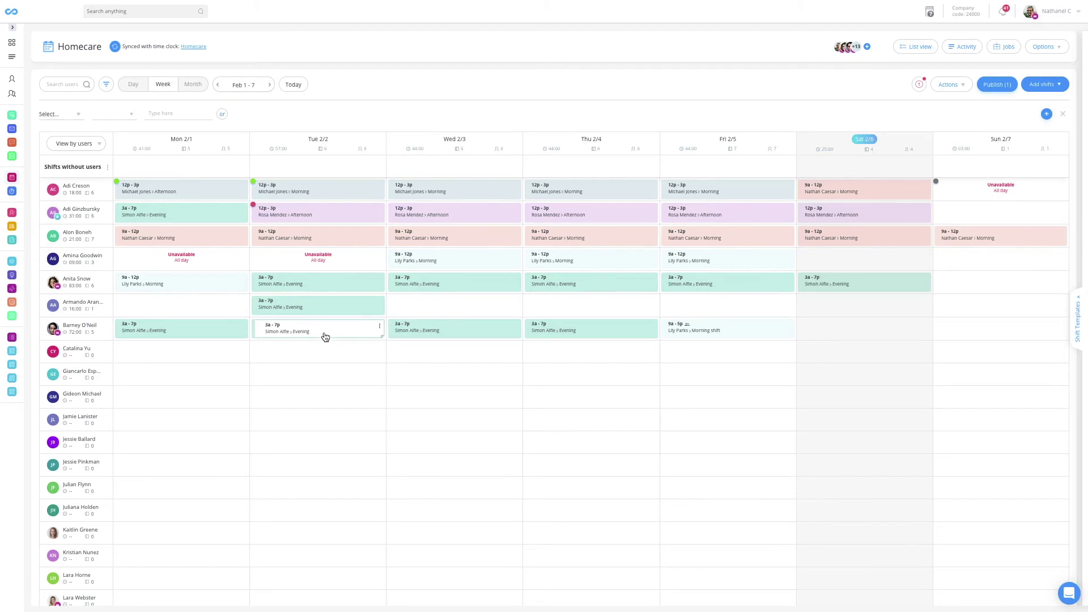
- Move the draft Evening shift to Monday 2/1 in the eighth user row and save it as a draft repeating weekly, Monday through Friday
left_click_drag(328, 333, 193, 356)
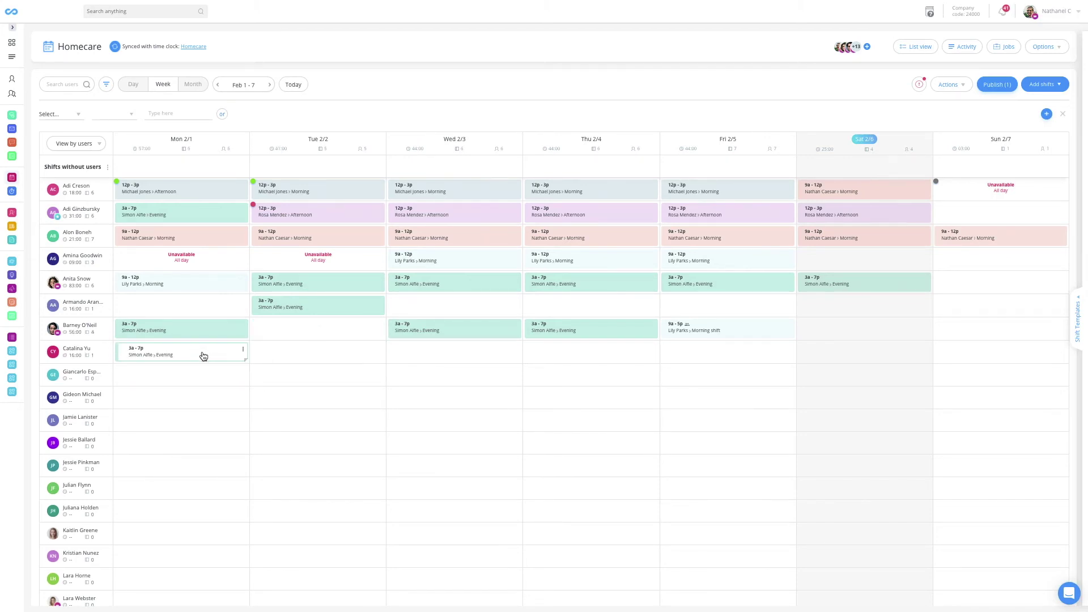
left_click(203, 356)
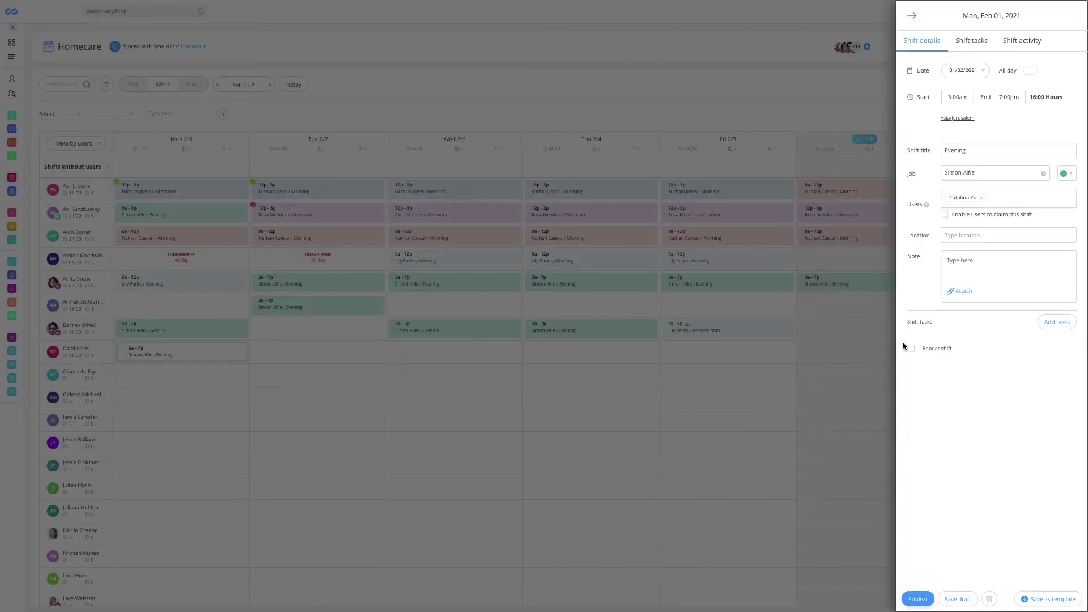
left_click(914, 350)
left_click(967, 372)
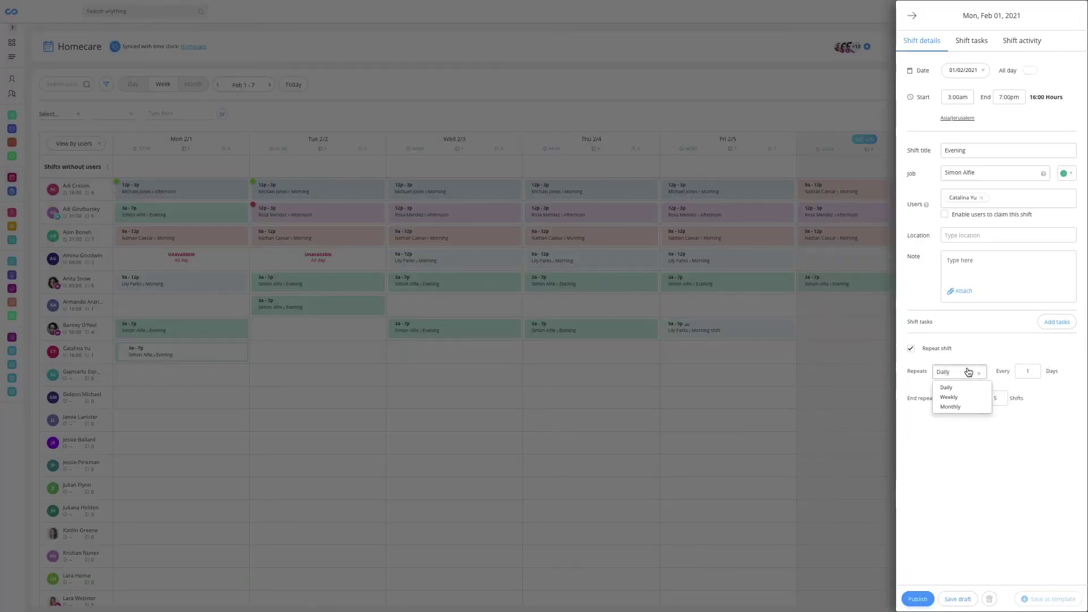
left_click(965, 398)
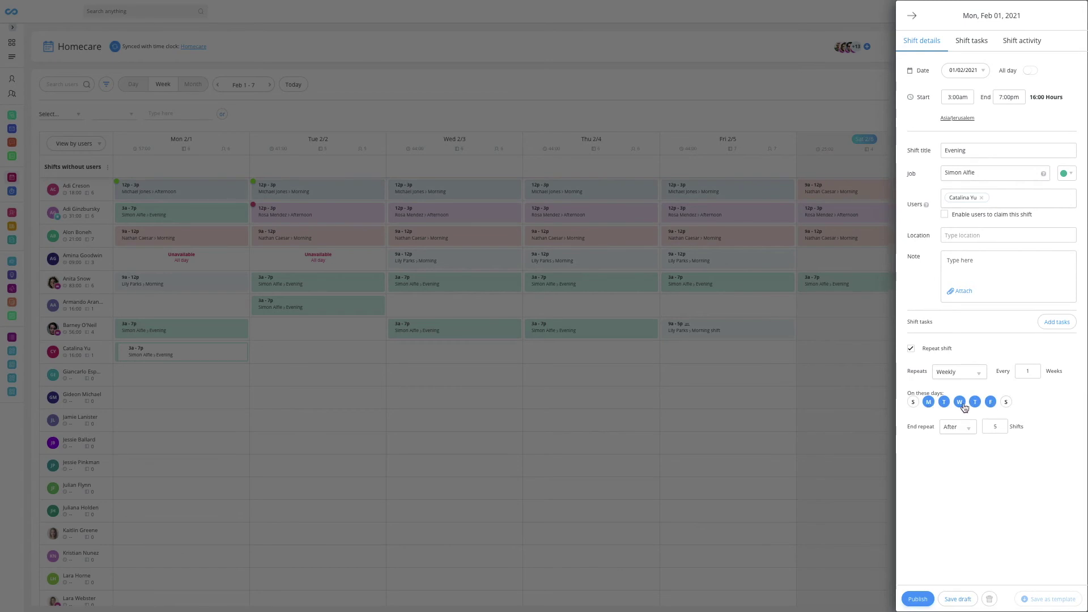
left_click(961, 599)
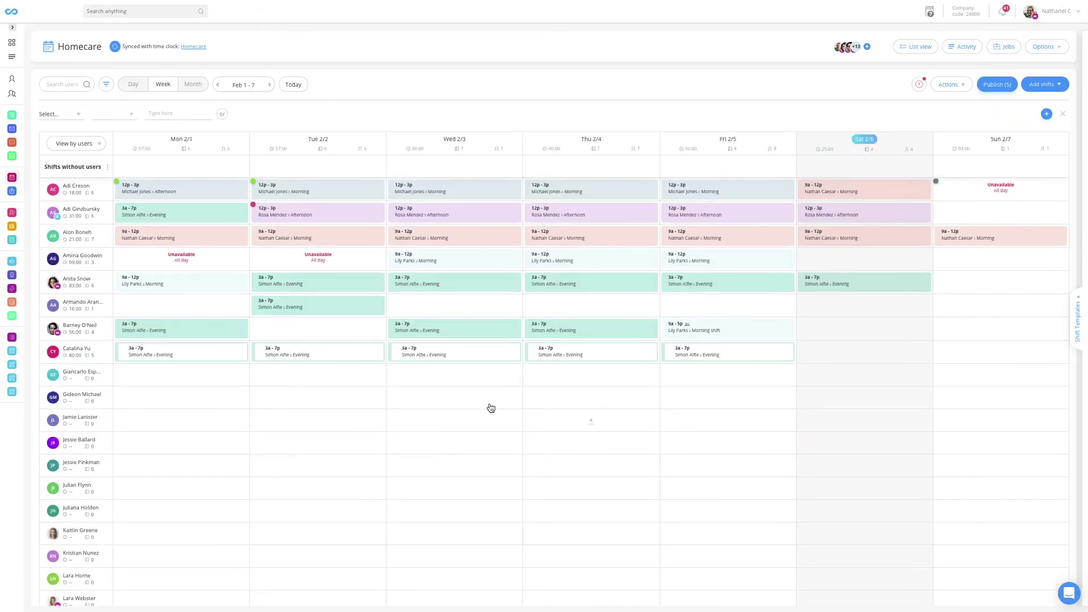
- Duplicate the eighth row's Monday Evening draft twice and move the copies to Monday and Tuesday in the ninth user row
left_click(244, 351)
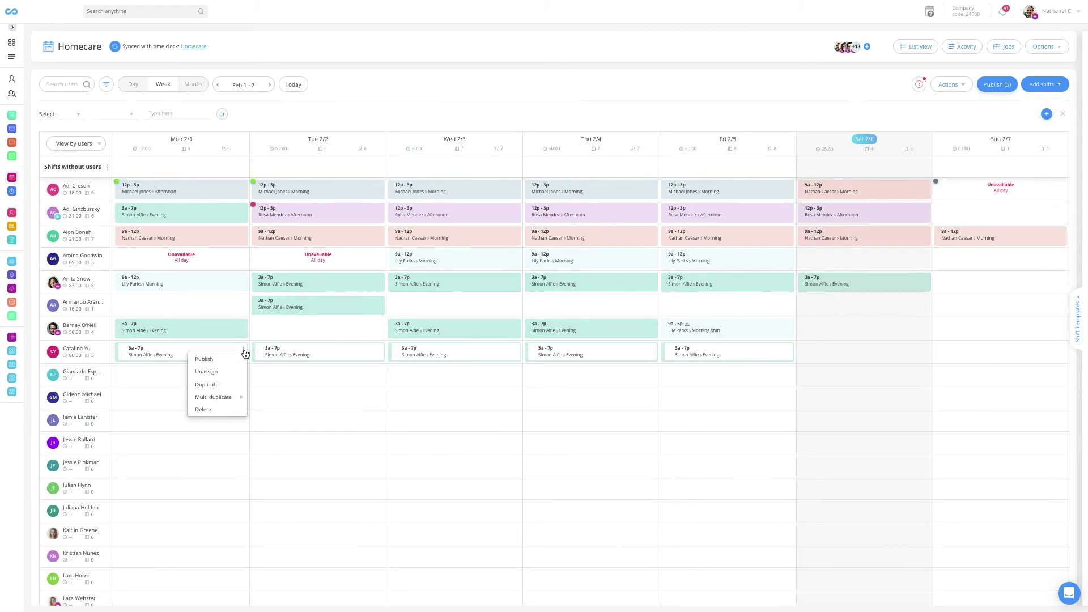
left_click(286, 401)
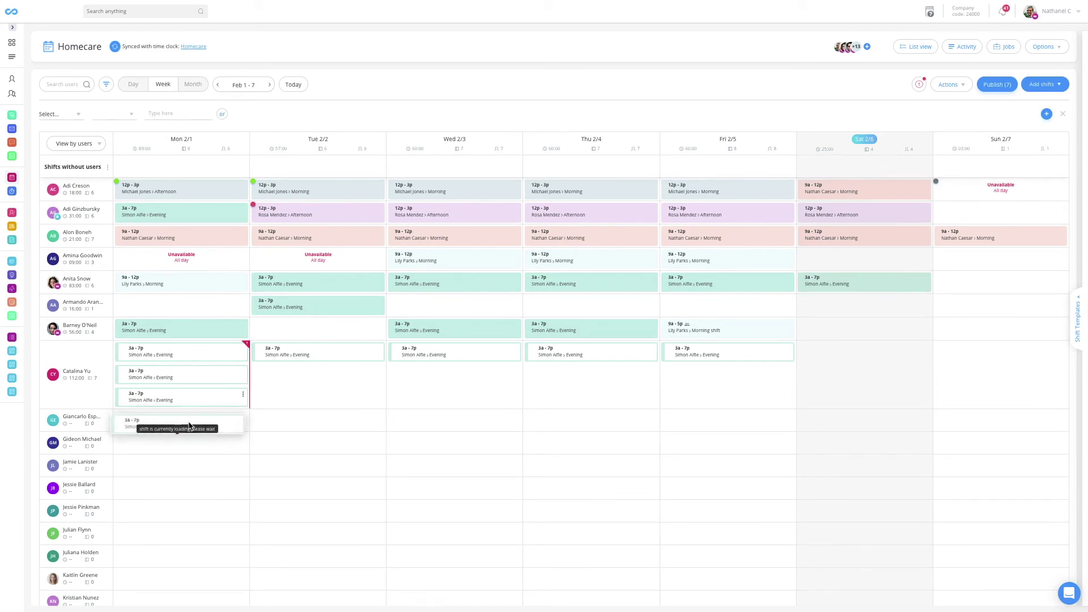
left_click_drag(199, 399, 321, 406)
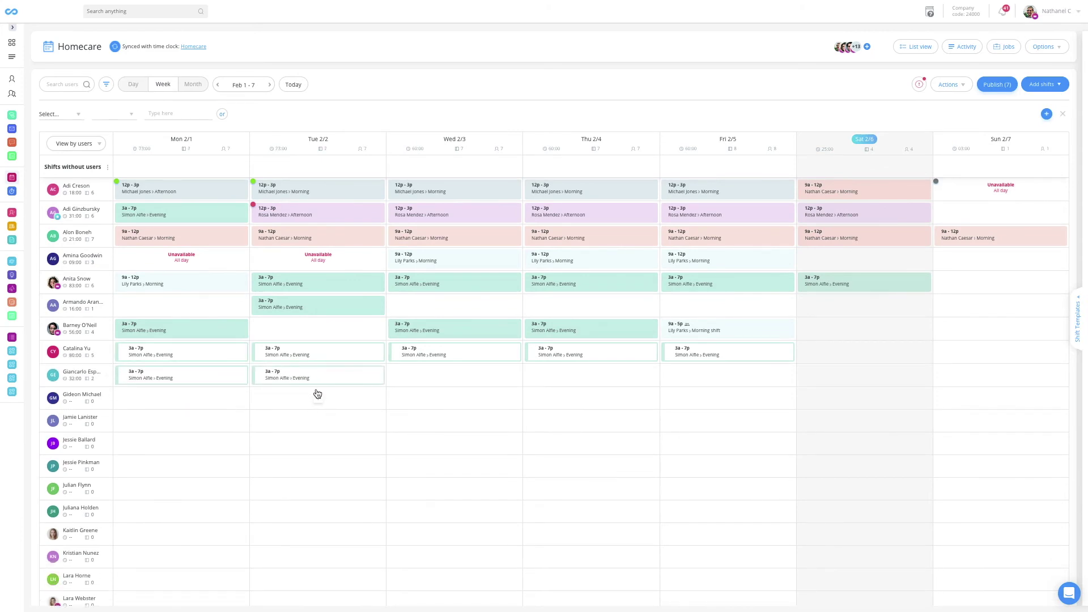
- Place the 12p - 3p Afternoon shift template on Saturday 2/6 and the 9a - 12p Morning template on Sunday 2/7 in the eighth user row
left_click(1079, 322)
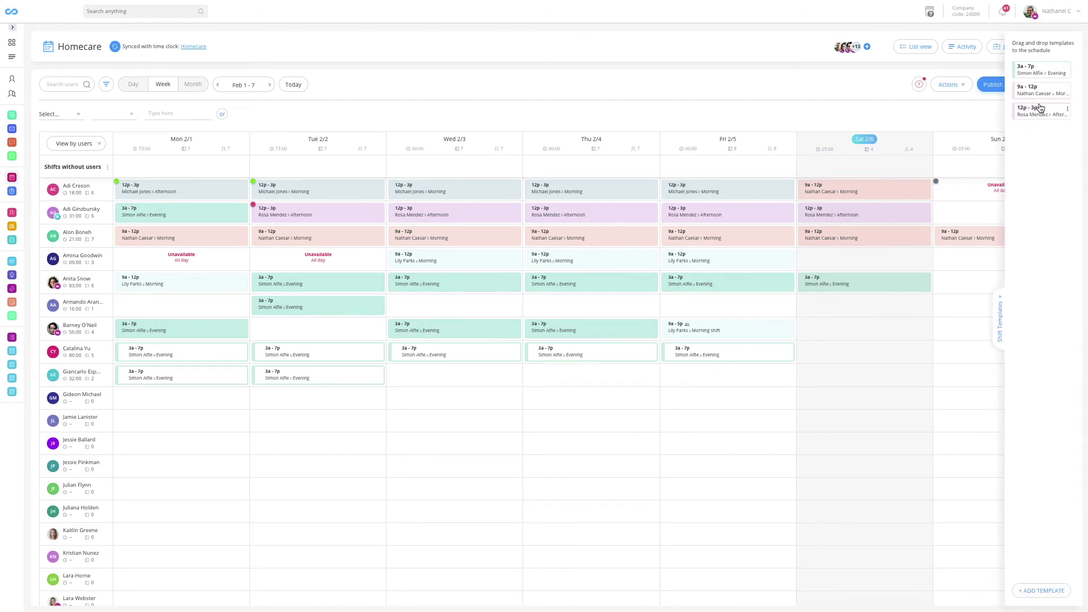
left_click_drag(1045, 111, 865, 357)
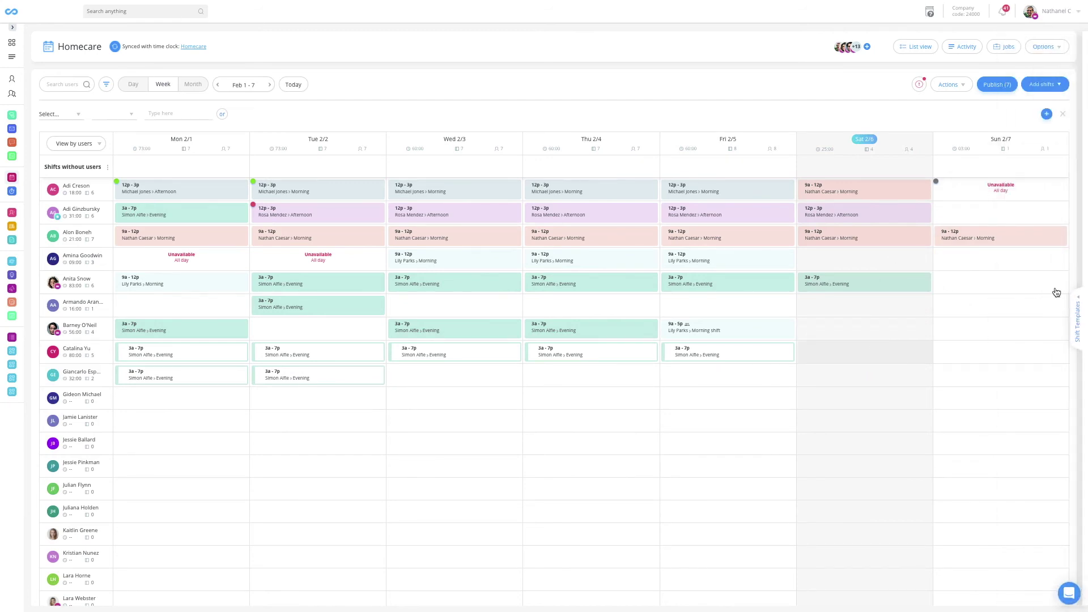
left_click(1075, 308)
left_click_drag(1046, 96, 967, 352)
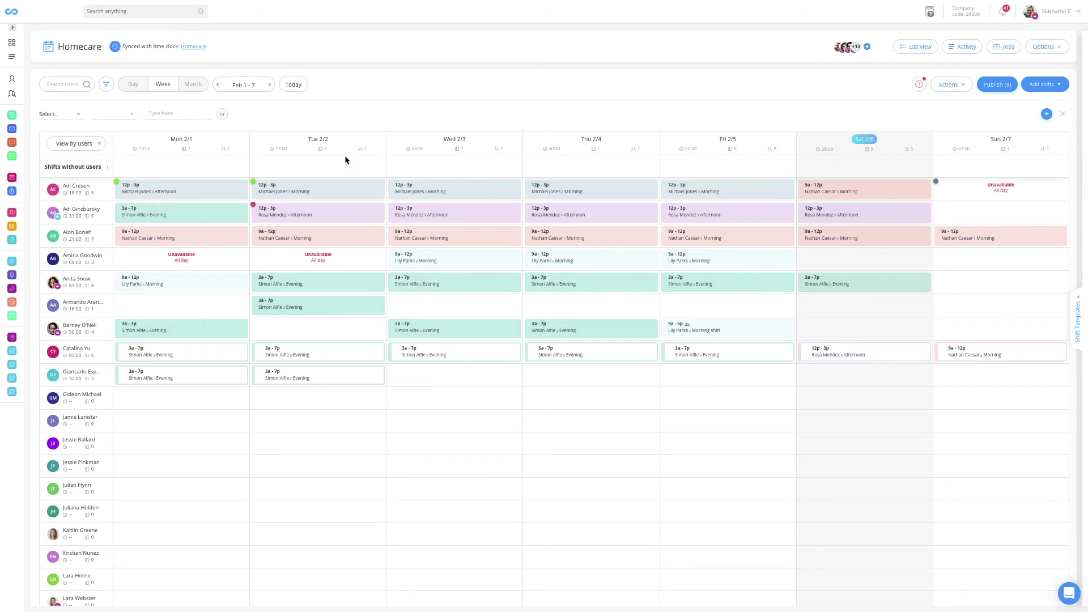
- Examine the options for saving and loading week templates, on the current week and on the week of Feb 8 - 14
left_click(952, 84)
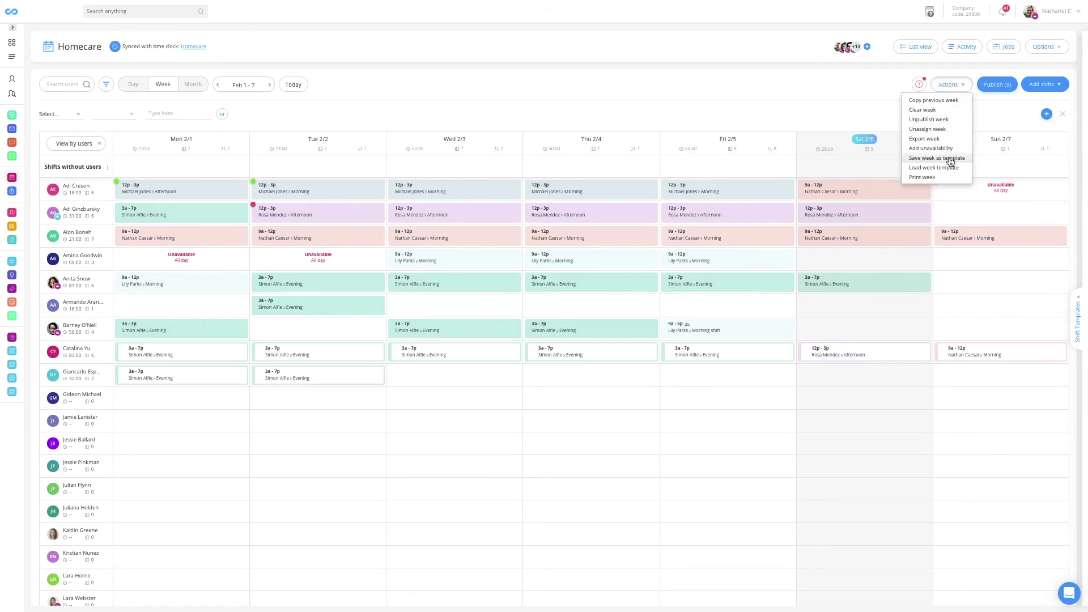
left_click(481, 120)
left_click(270, 85)
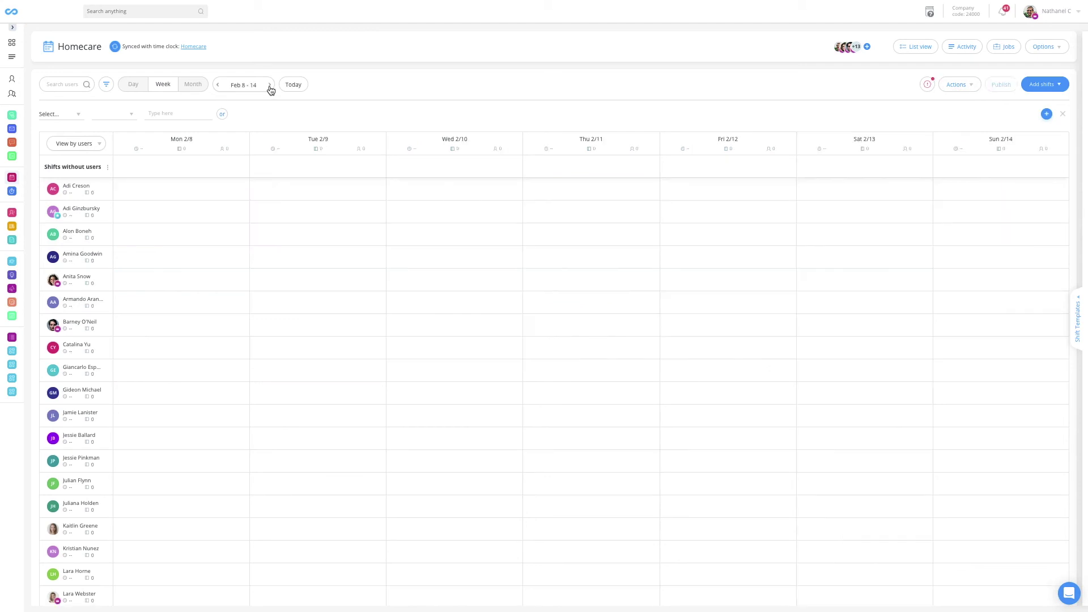
left_click(963, 84)
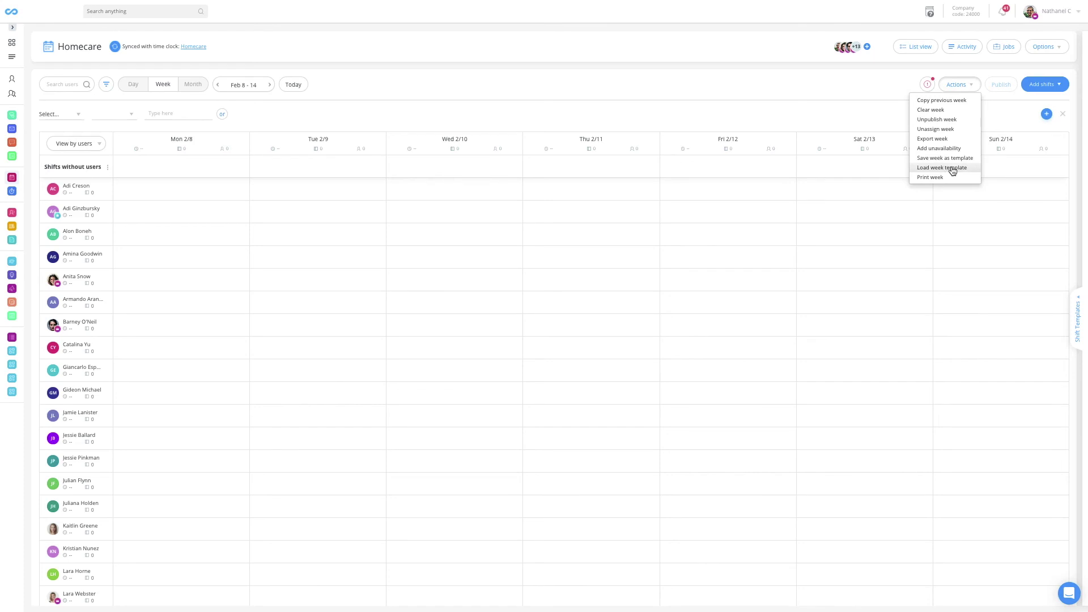
left_click(817, 116)
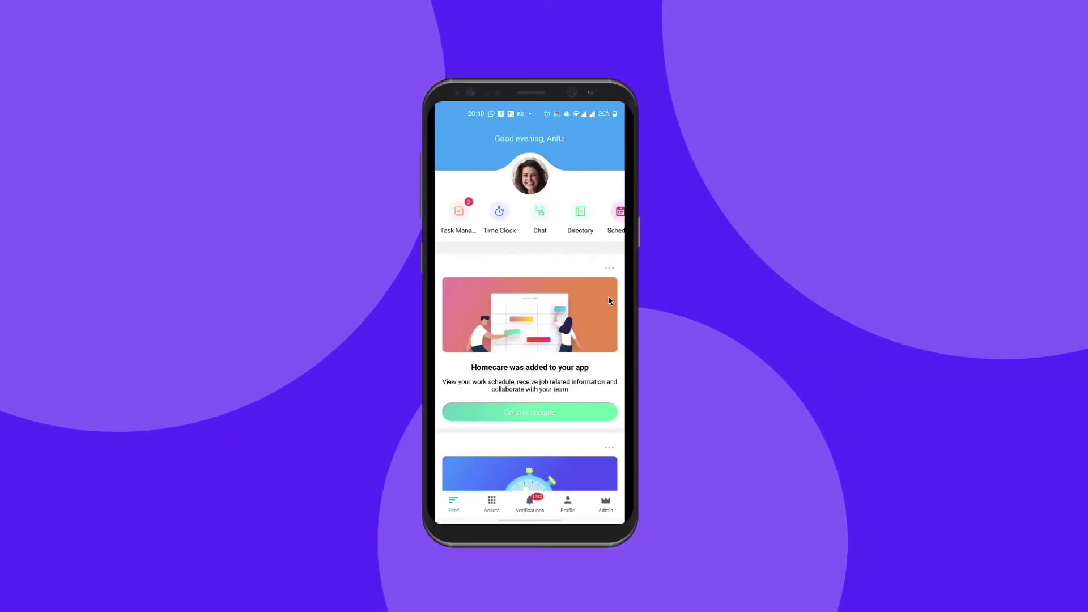
- Switch to the employee's mobile app and open the Homecare schedule
left_click(622, 211)
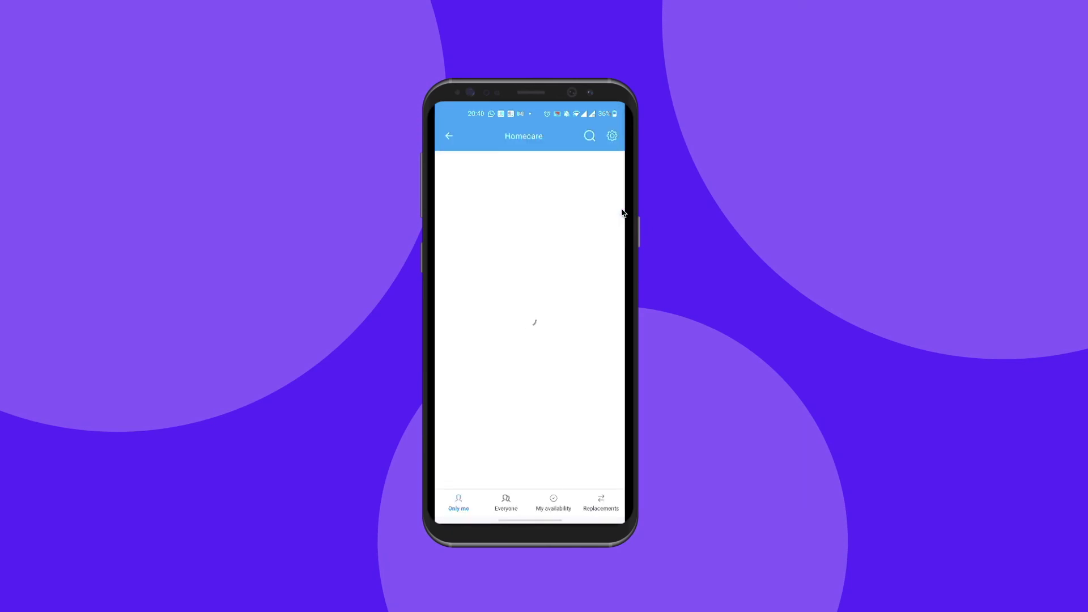